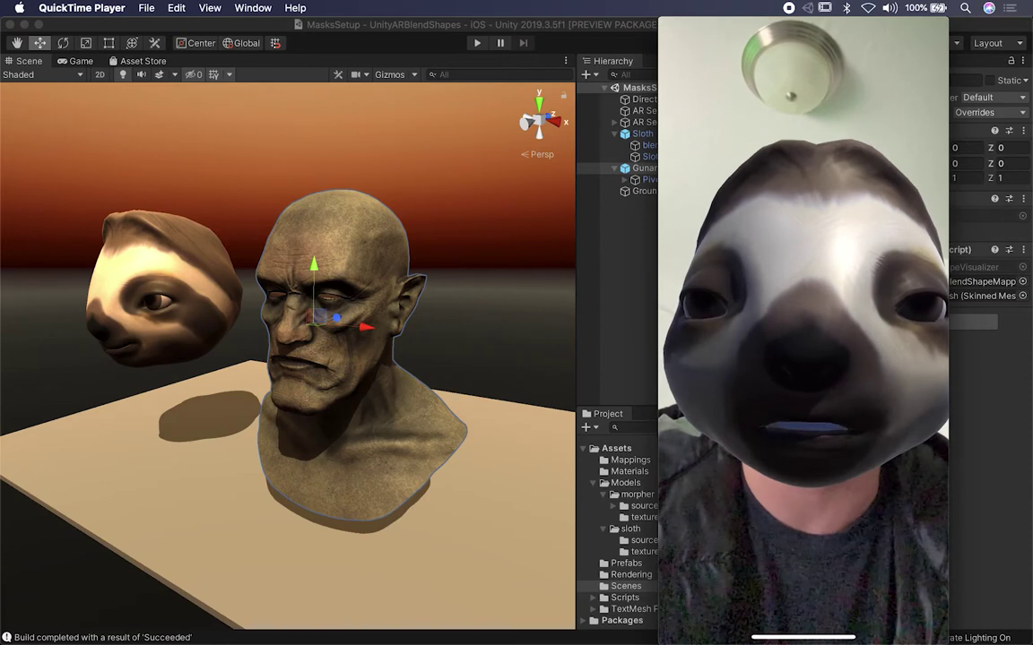
Step: Bring the Unity editor in front of the QuickTime iPhone mirroring window
click(604, 24)
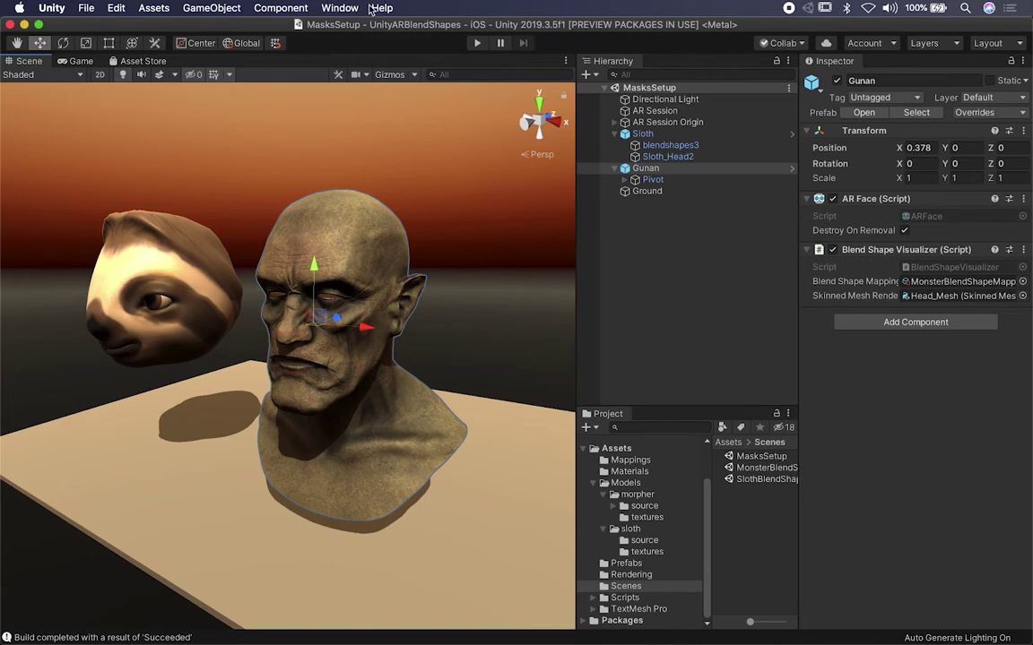
Step: Orbit the Scene view around the two heads and inspect the Sloth object's face setup
alt+drag(302, 258, 452, 255)
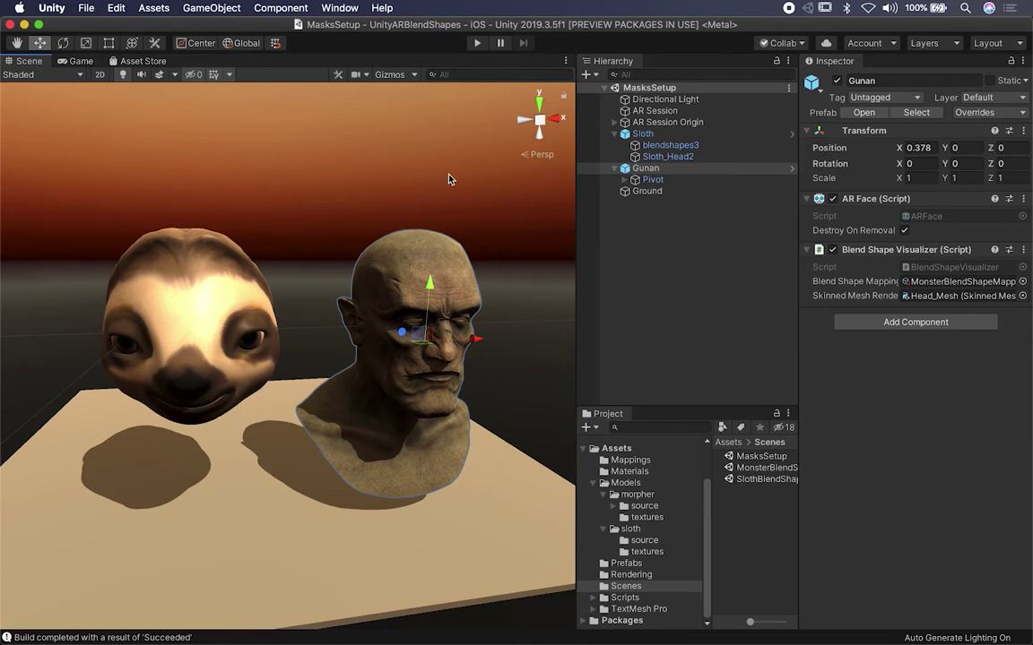
alt+drag(439, 224, 538, 354)
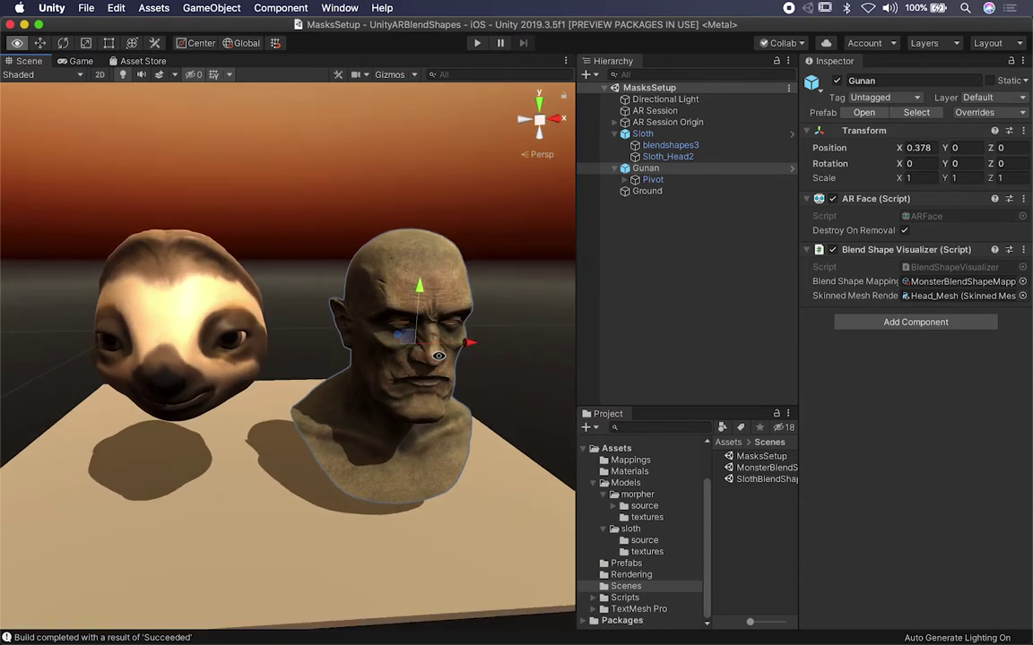
scroll(303, 403, down, 5)
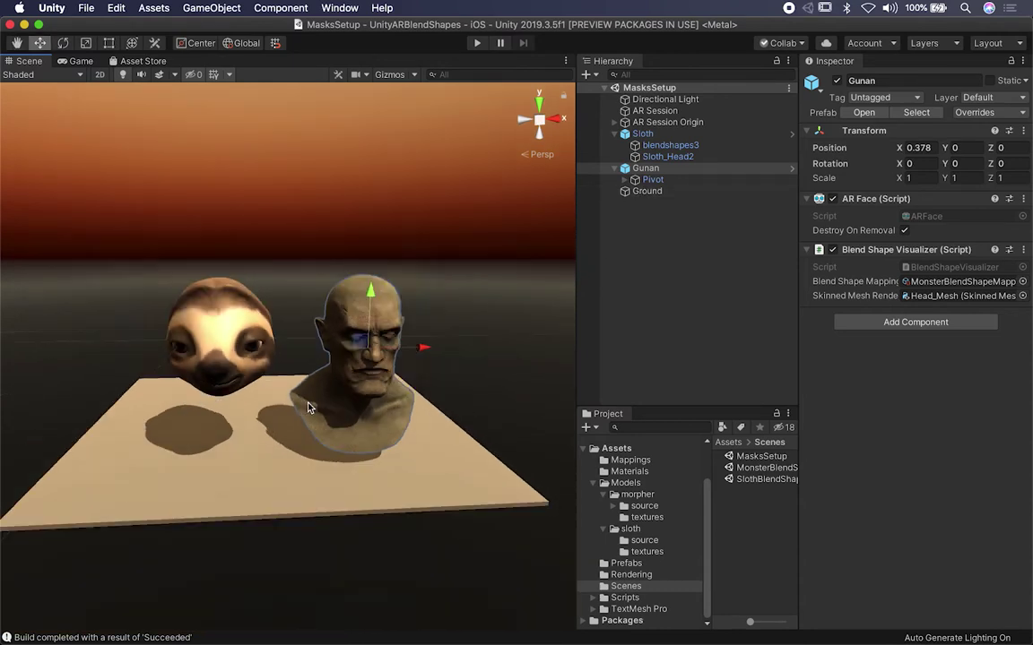
scroll(415, 391, up, 5)
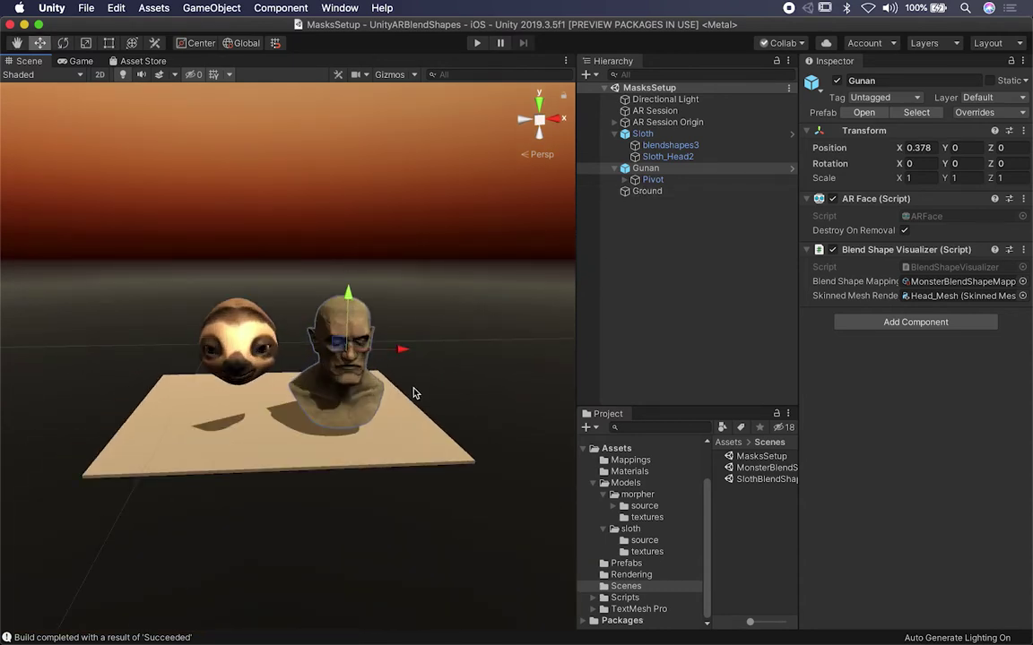
alt+drag(415, 391, 363, 385)
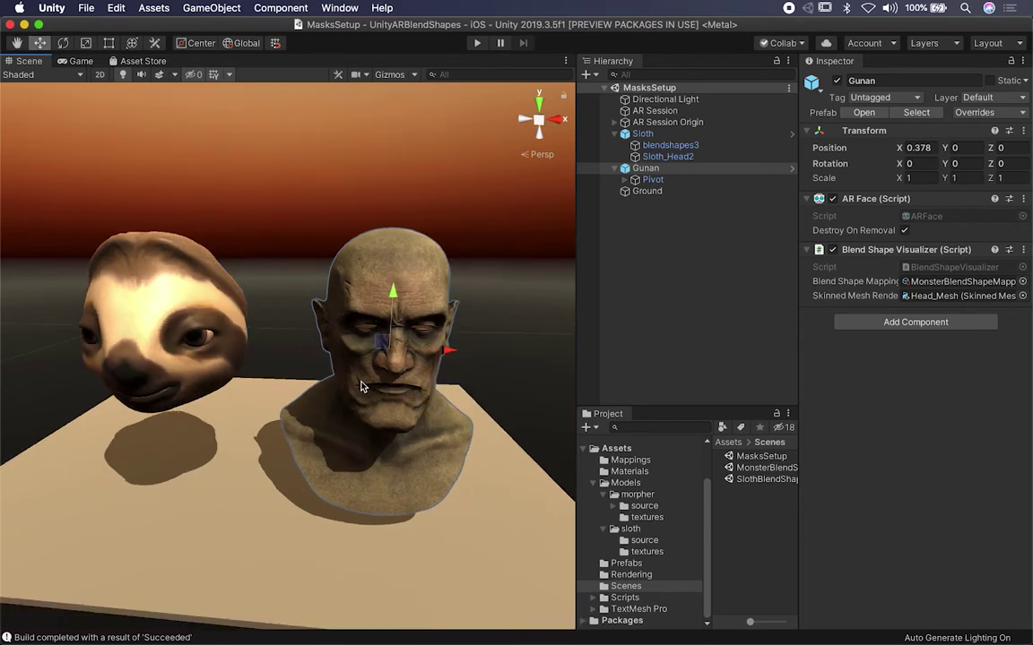
click(654, 134)
Step: Inspect Gunan's settings and ping its MonsterBlendShapeMapping asset in the Mappings folder
alt+drag(149, 383, 533, 231)
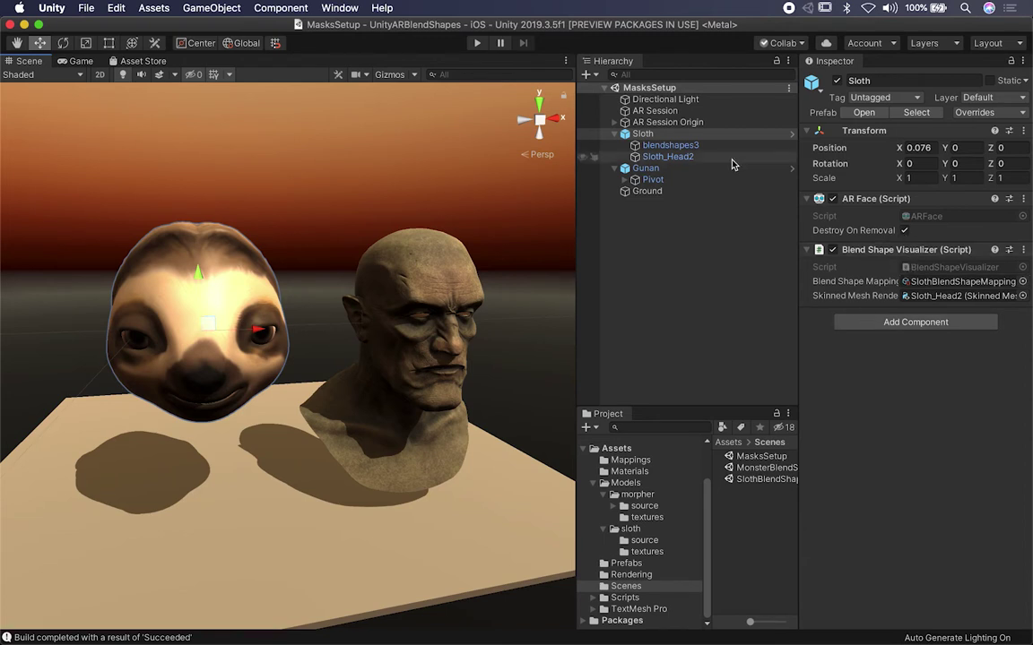
click(618, 168)
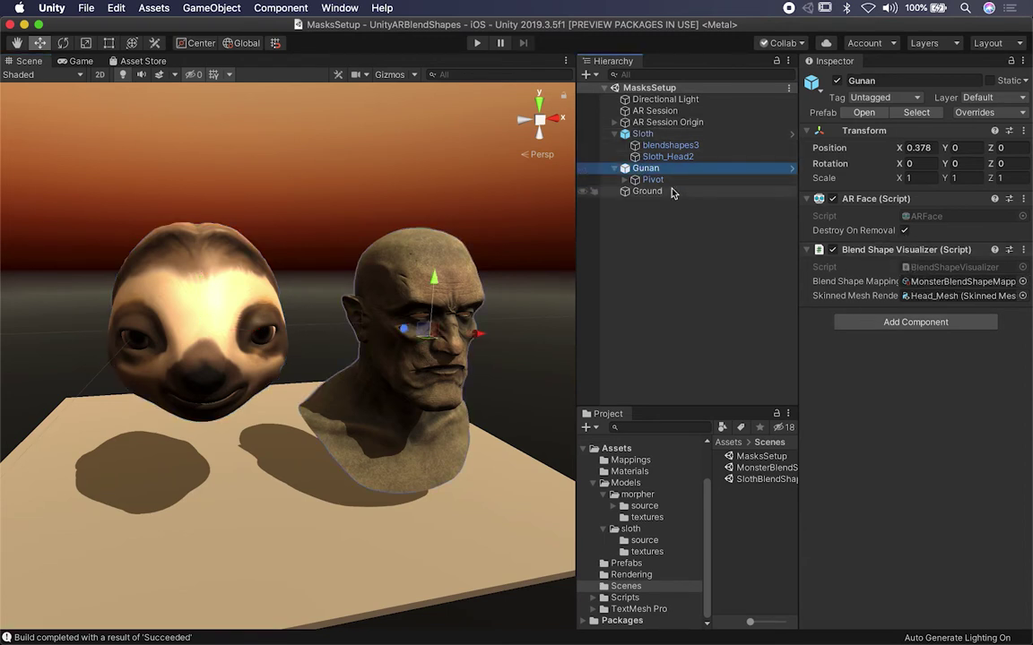
alt+drag(484, 300, 466, 265)
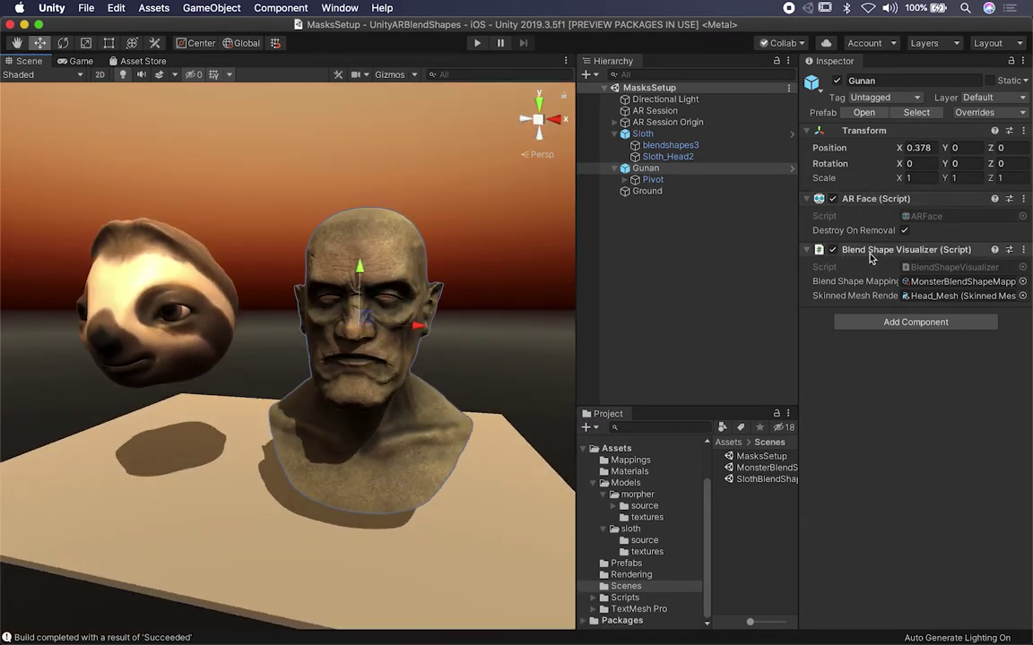
click(924, 282)
Step: Open MonsterBlendShapeMapping in a widened Inspector and expand its Element 2 (Brow Inner Up)
click(728, 456)
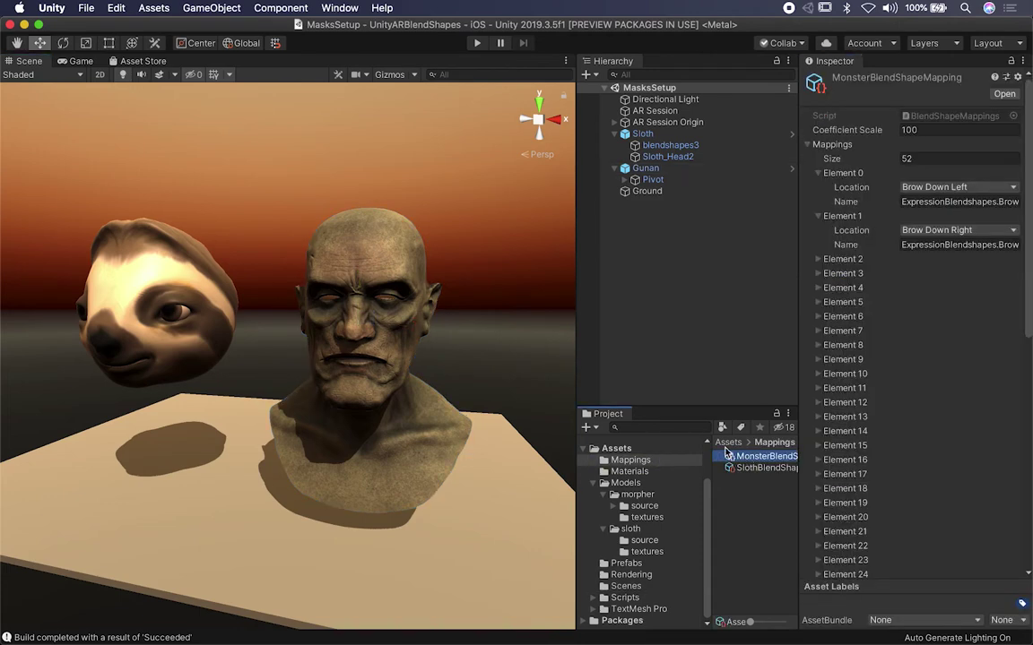
drag(575, 340, 489, 337)
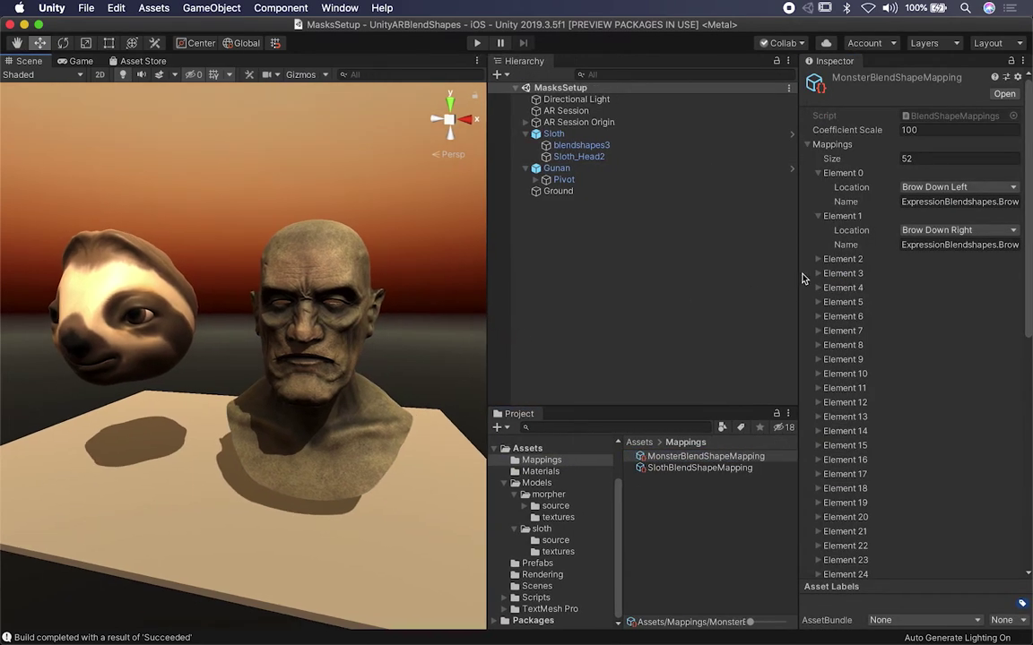
drag(799, 273, 683, 255)
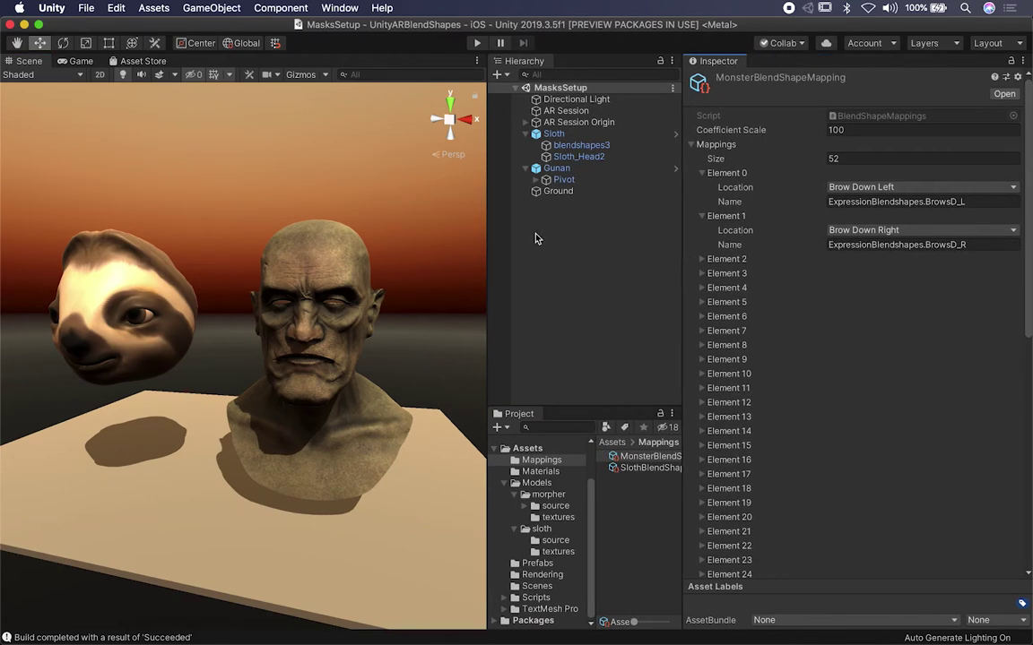
alt+drag(466, 287, 370, 338)
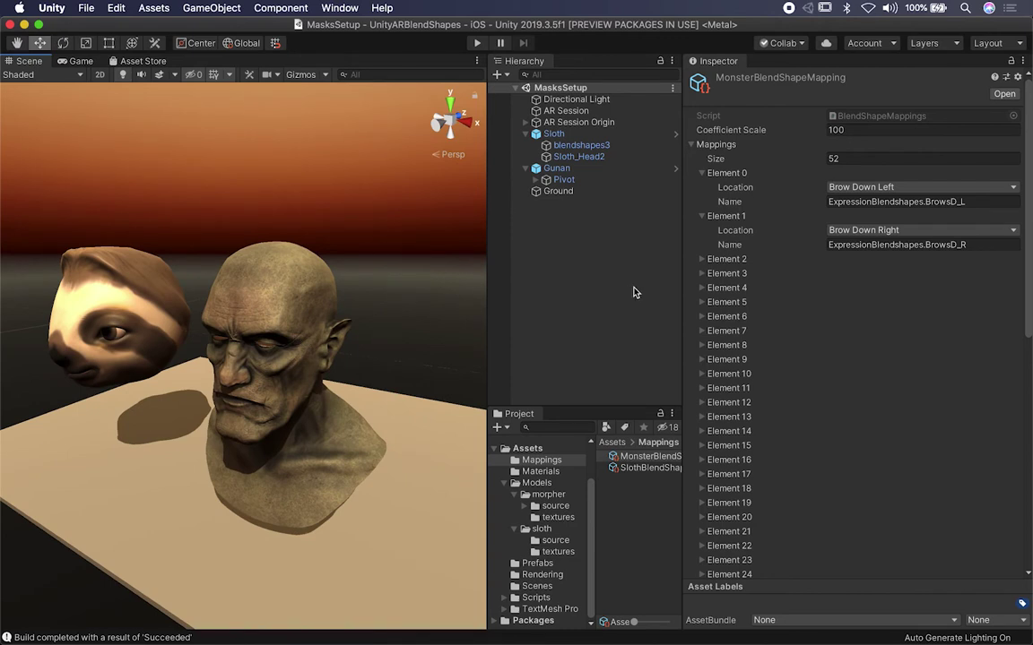
click(702, 259)
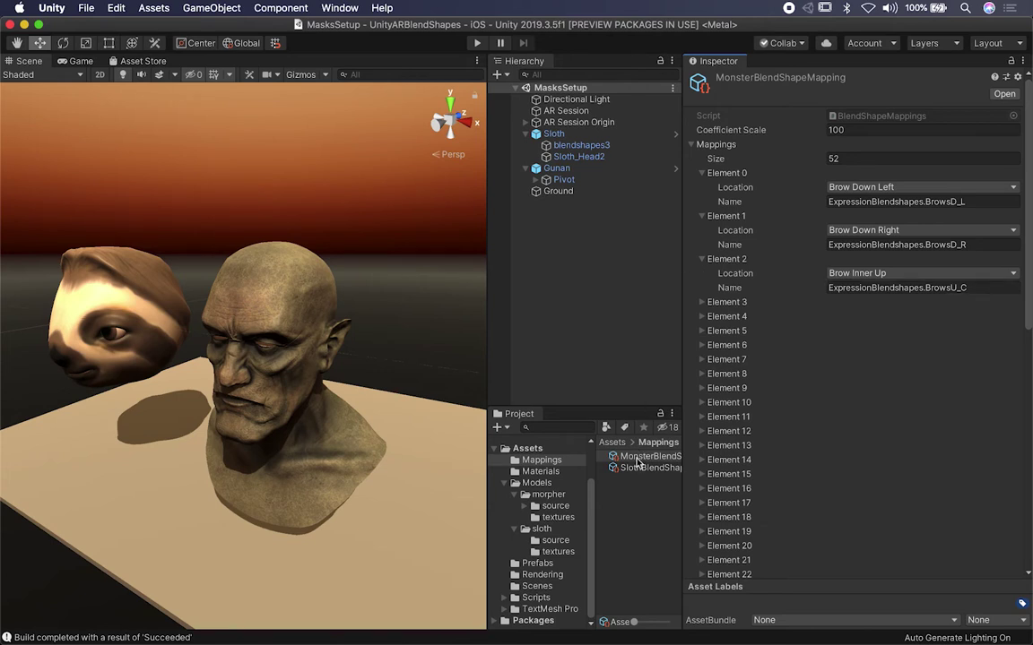
Step: Show Sloth_Head2's Skinned Mesh Renderer with its blendShape2 face shapes at 0
drag(683, 432, 753, 437)
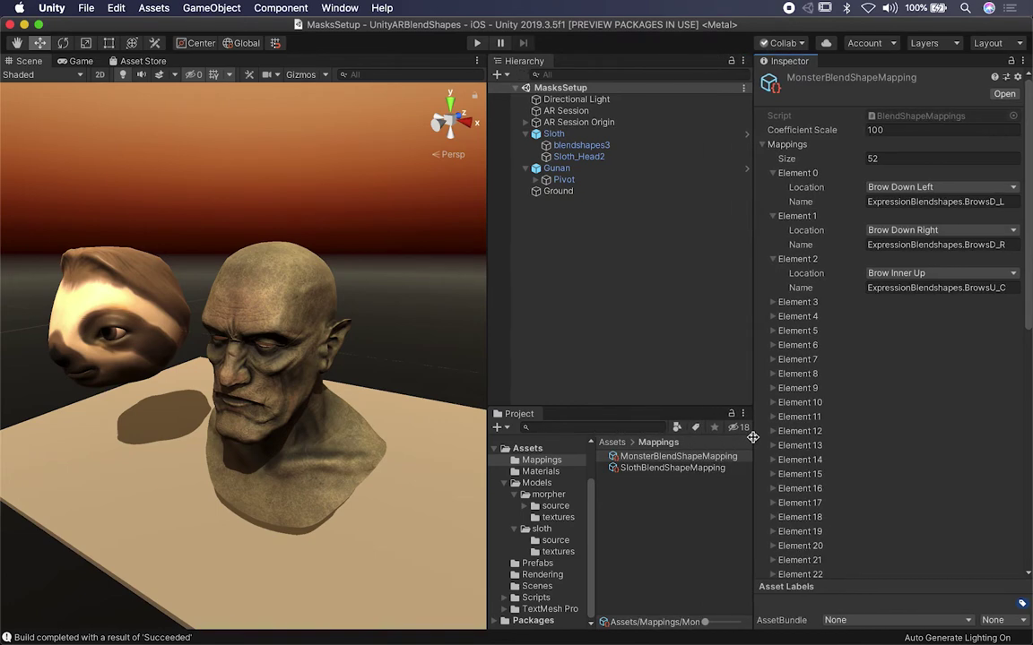
click(107, 296)
alt+drag(107, 296, 475, 185)
click(578, 157)
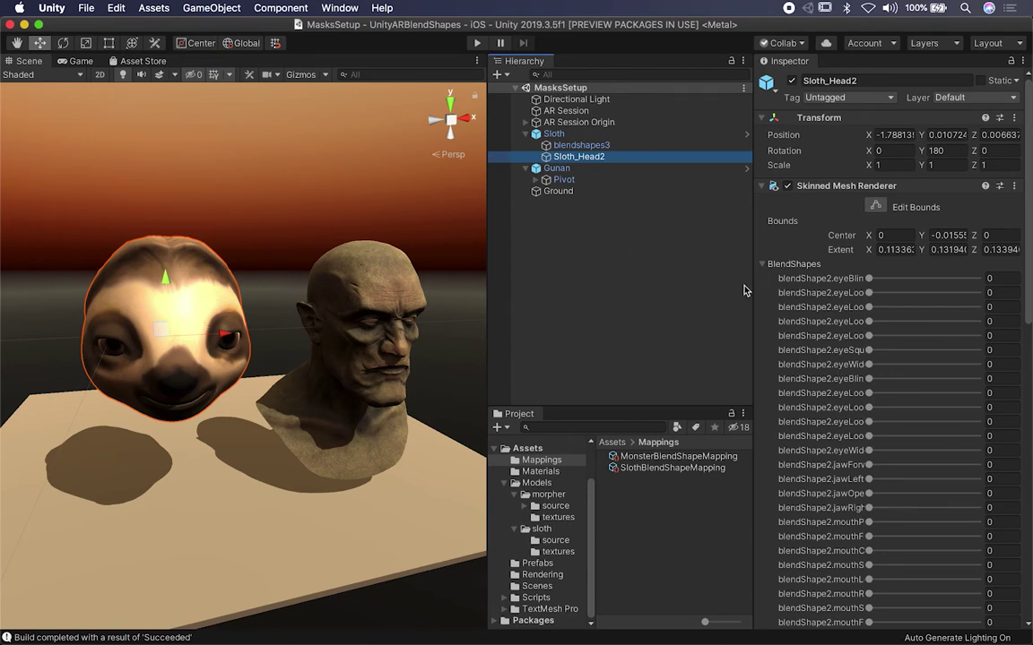
Step: Review Gunan's Head_Mesh ExpressionBlendShapes (EyeBlink_L to JawFwd), then reopen MonsterBlendShapeMapping
drag(754, 285, 591, 248)
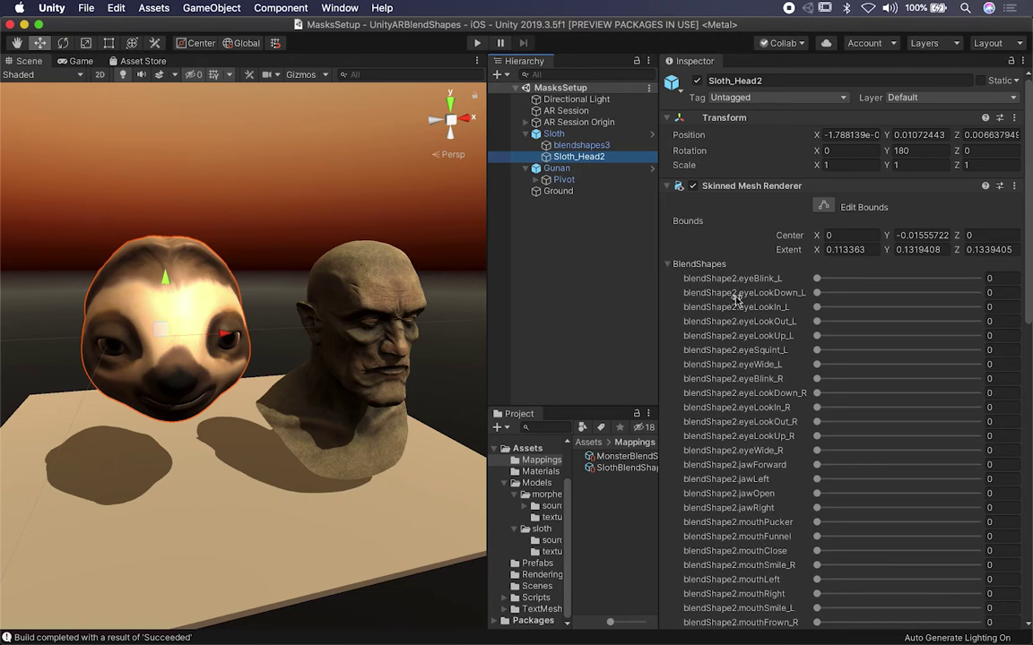
scroll(767, 435, down, 10)
scroll(767, 440, up, 10)
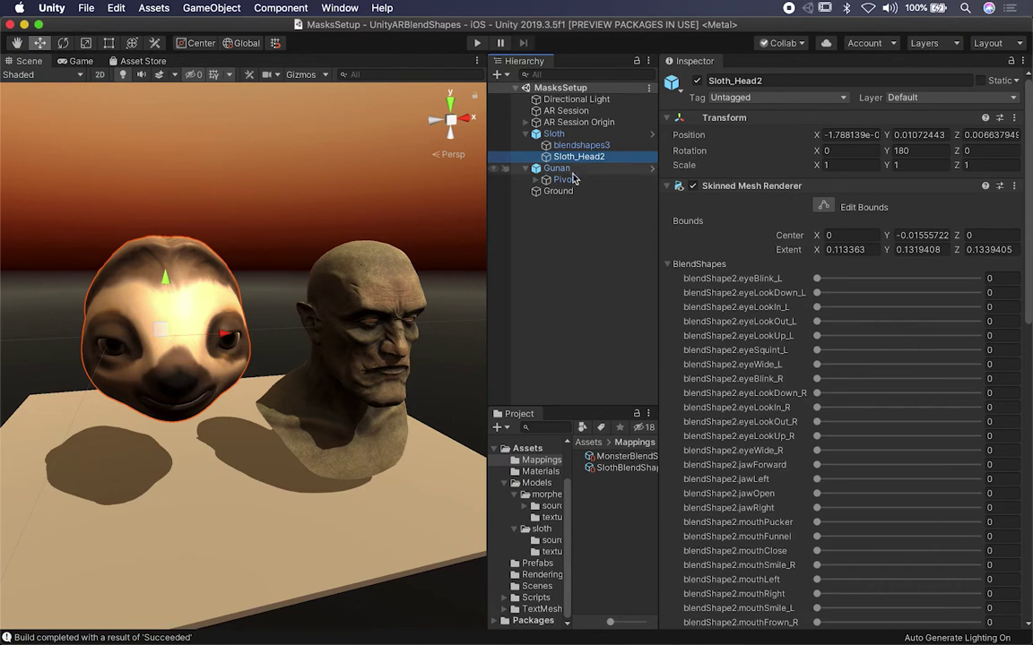
click(535, 180)
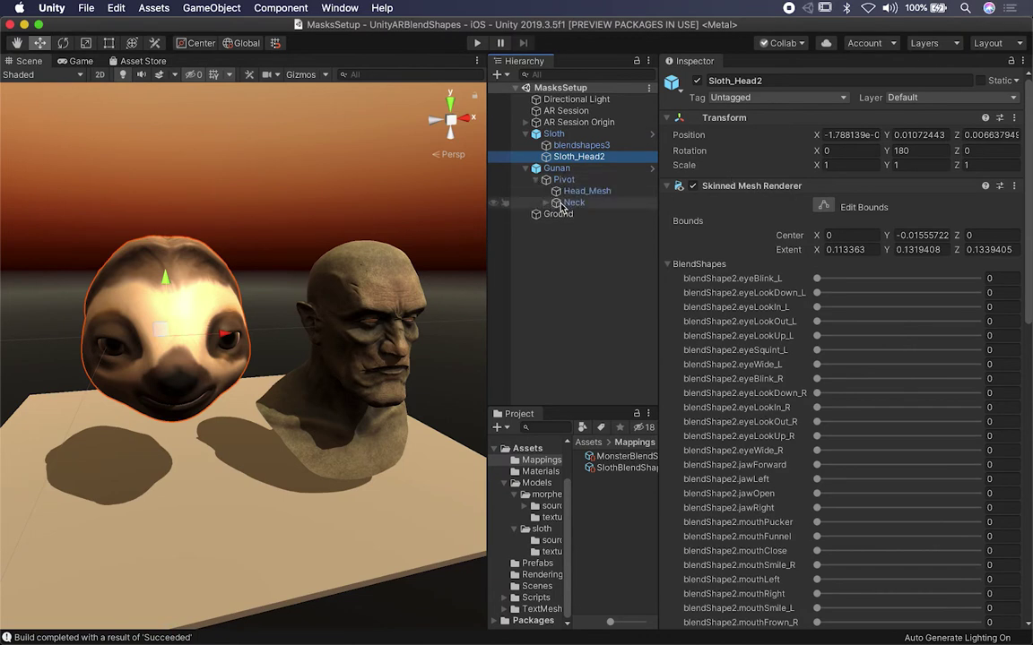
click(575, 192)
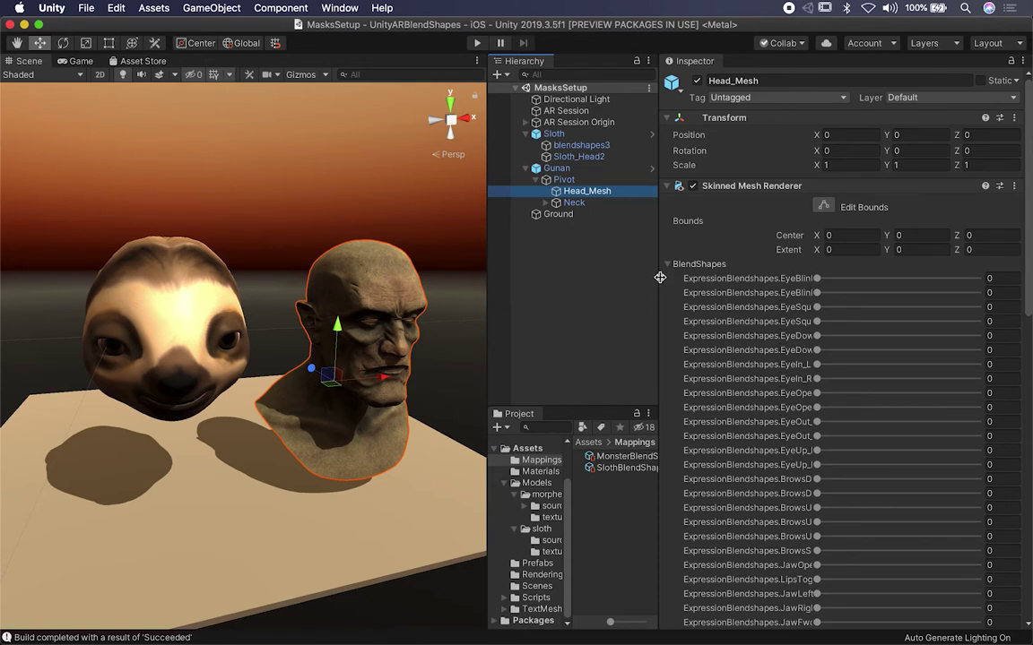
drag(660, 278, 598, 271)
alt+drag(172, 251, 253, 277)
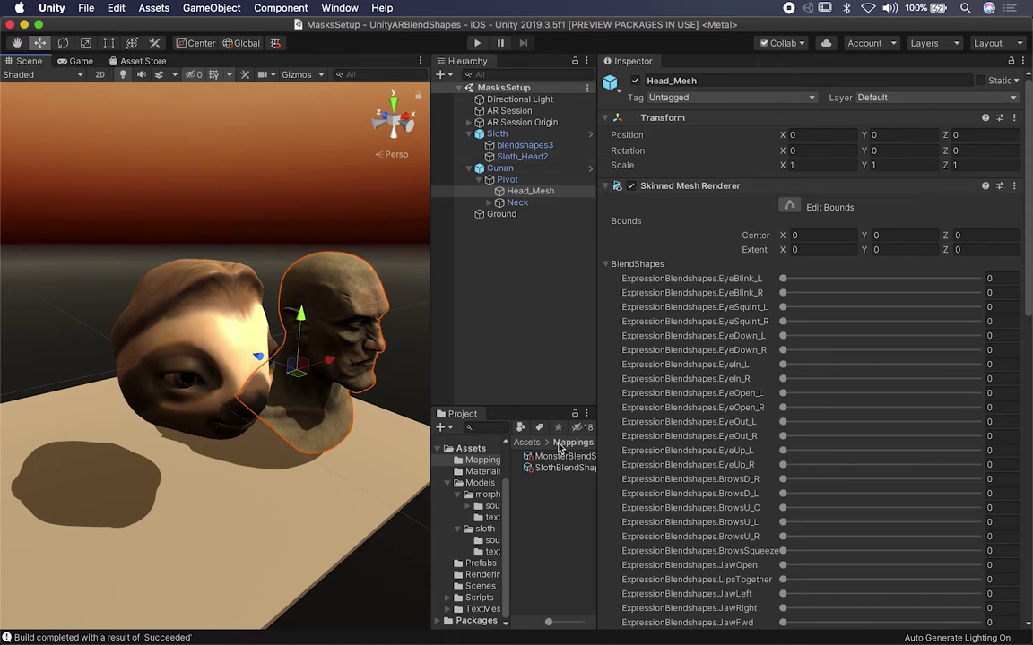
click(563, 456)
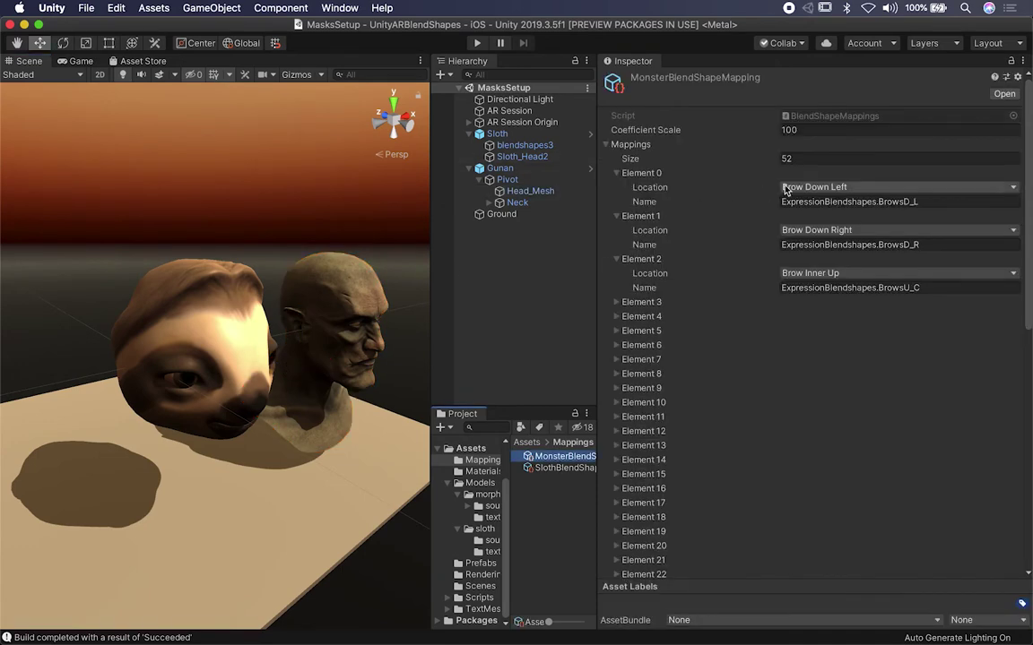
click(811, 186)
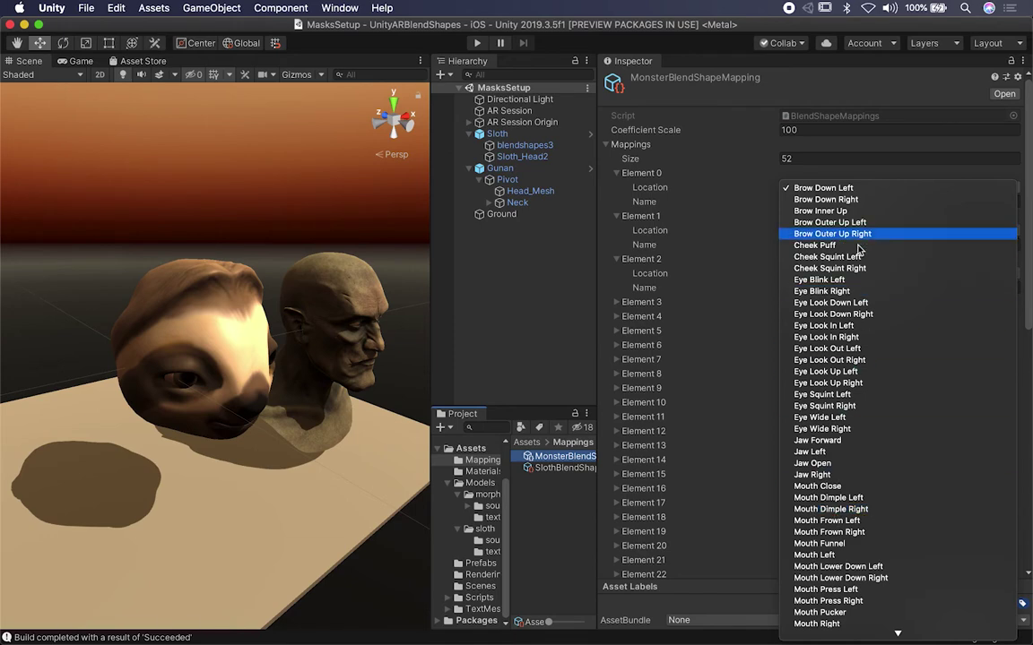
click(818, 189)
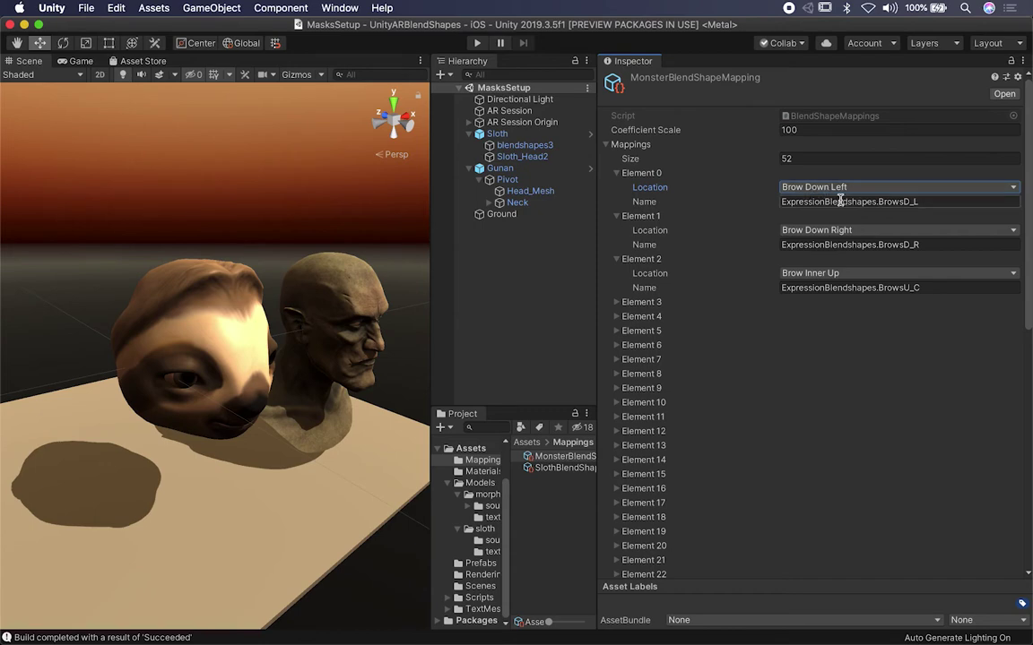
click(816, 202)
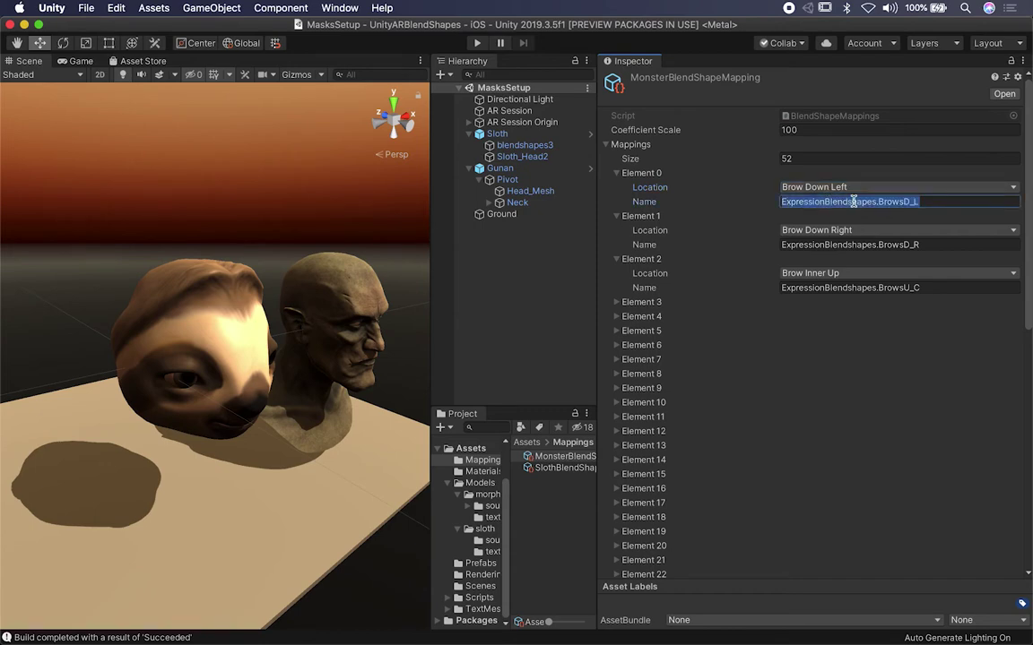
click(816, 230)
click(825, 231)
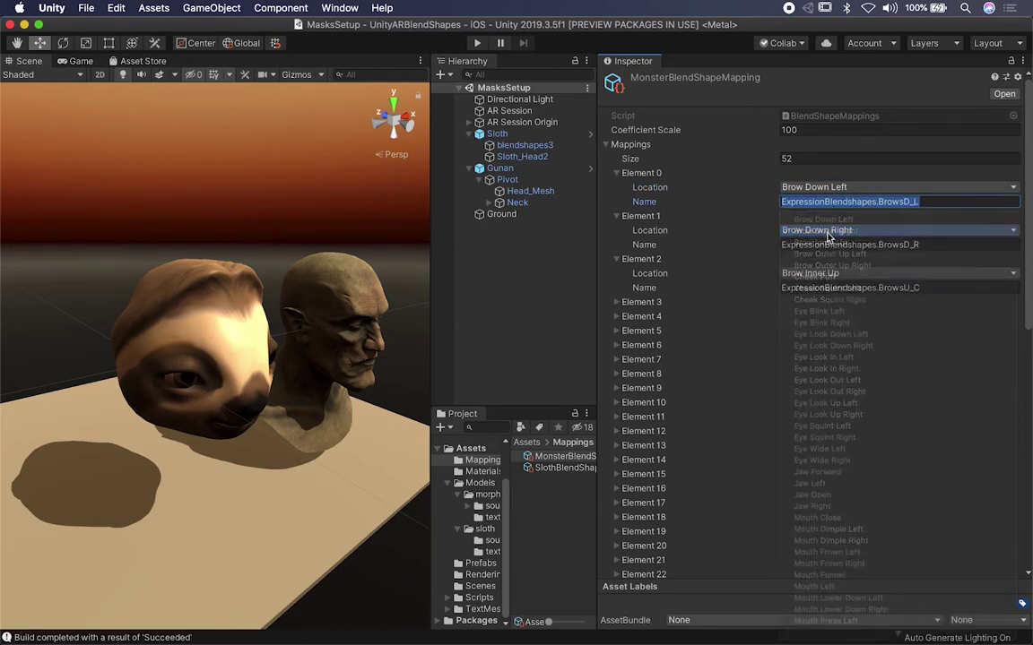
click(887, 244)
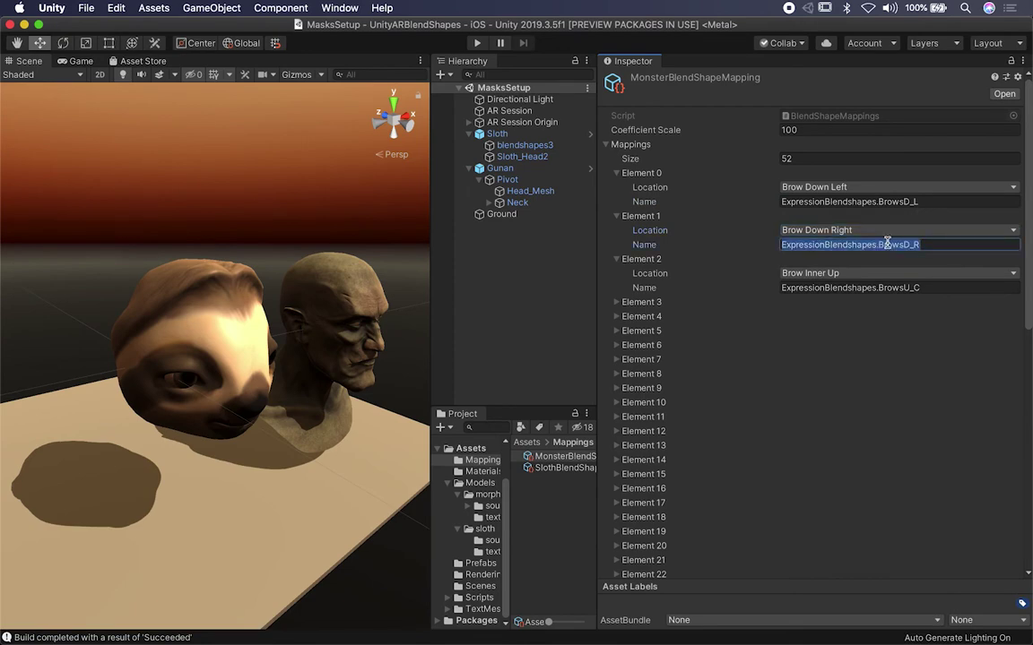
scroll(724, 441, down, 10)
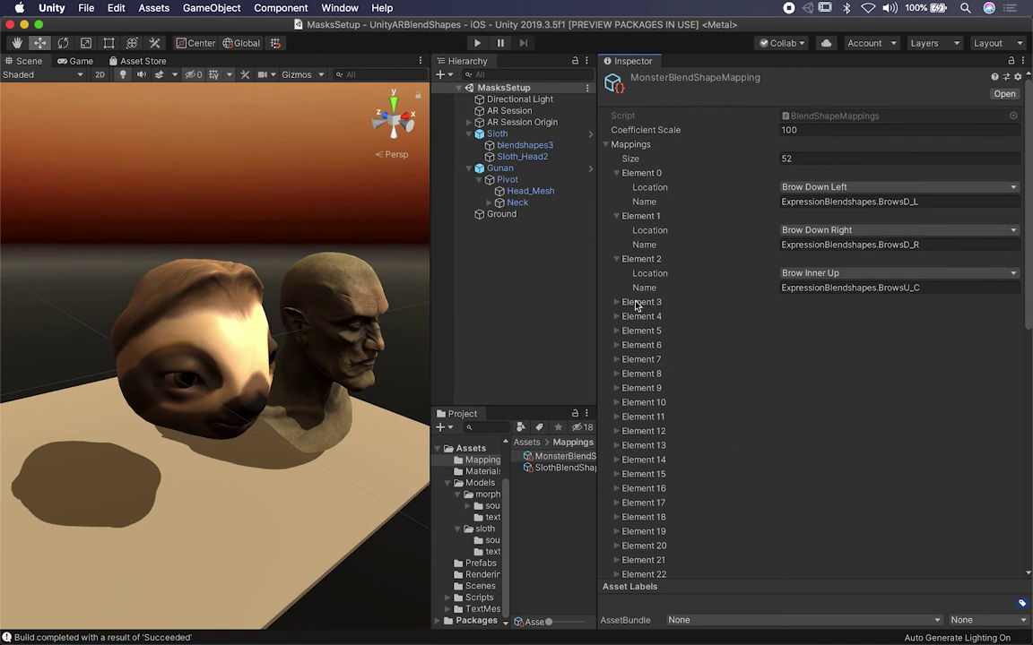
click(803, 158)
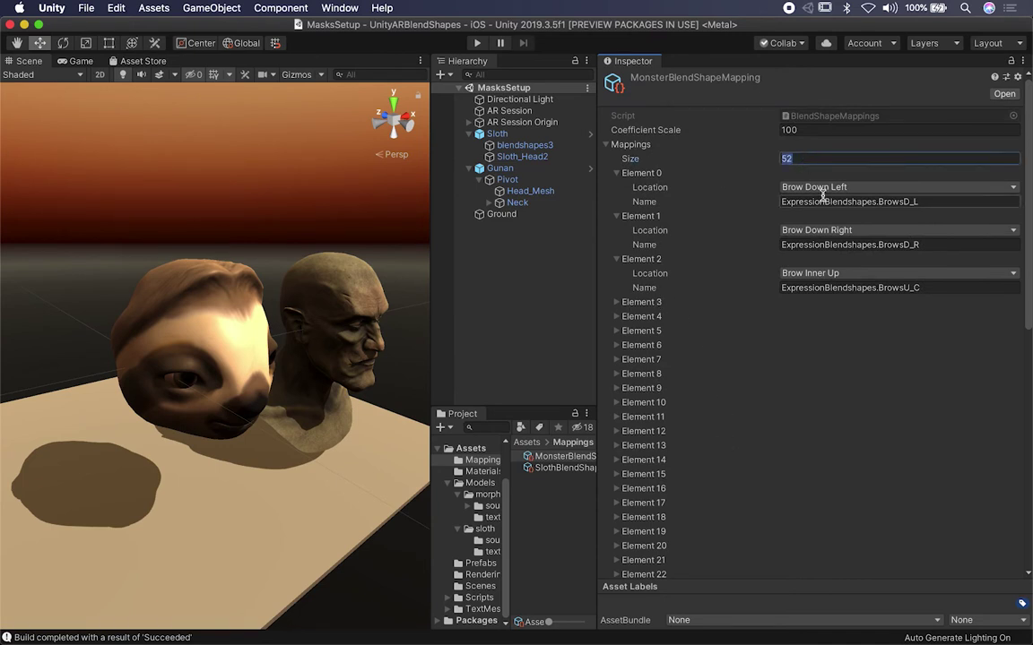
text(10)
key(Return)
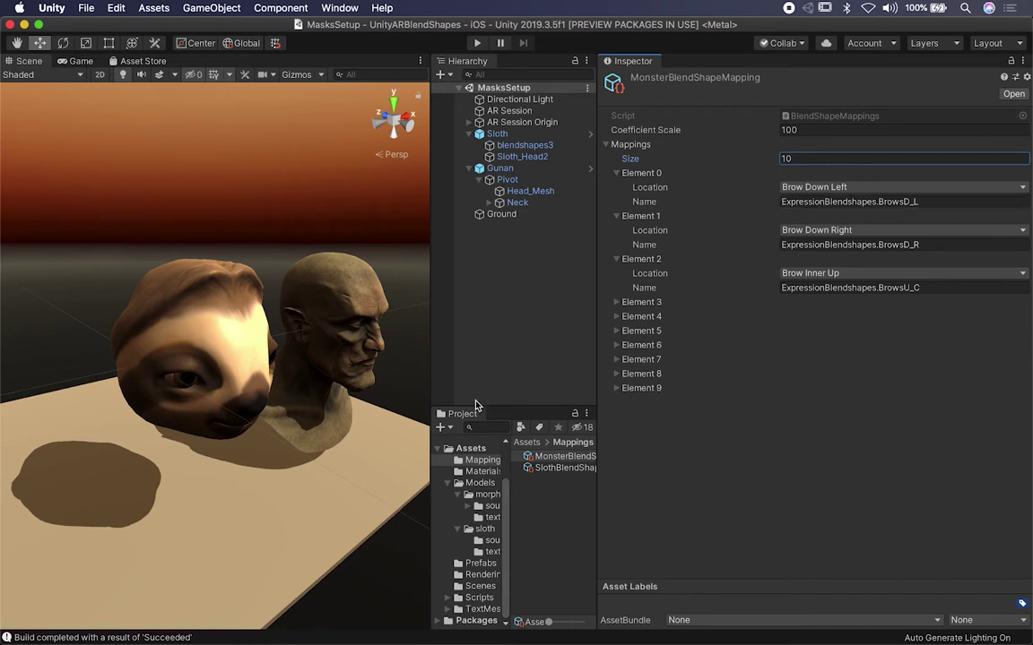
key(super+z)
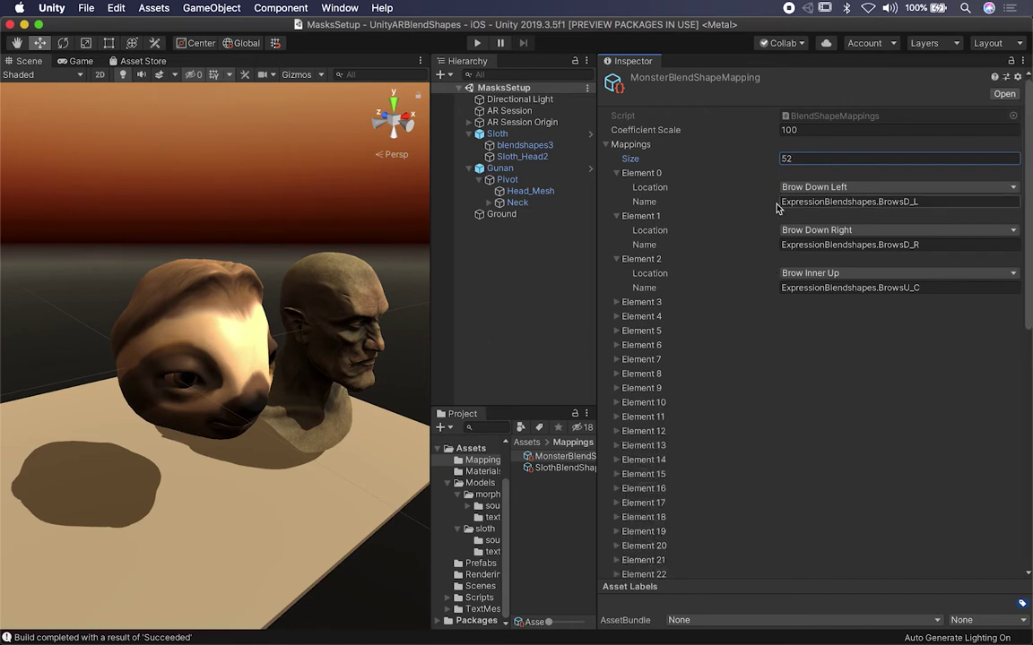
Step: Check Head_Mesh's Skinned Mesh Renderer, then switch to Sloth_Head2's blendShape2 shapes like eyeBlink_L
click(525, 203)
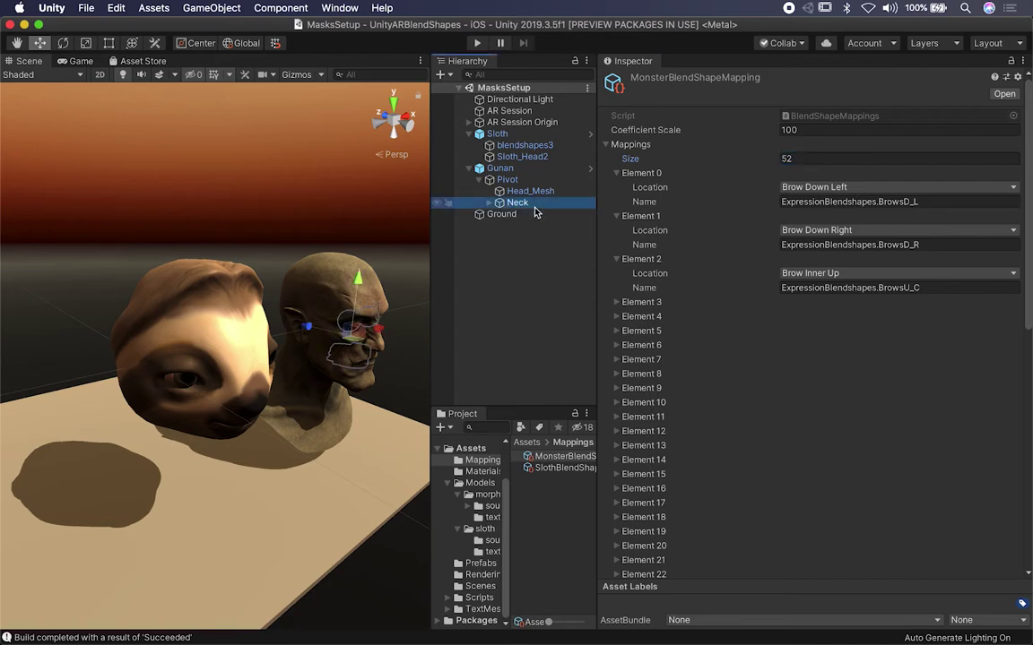
click(553, 191)
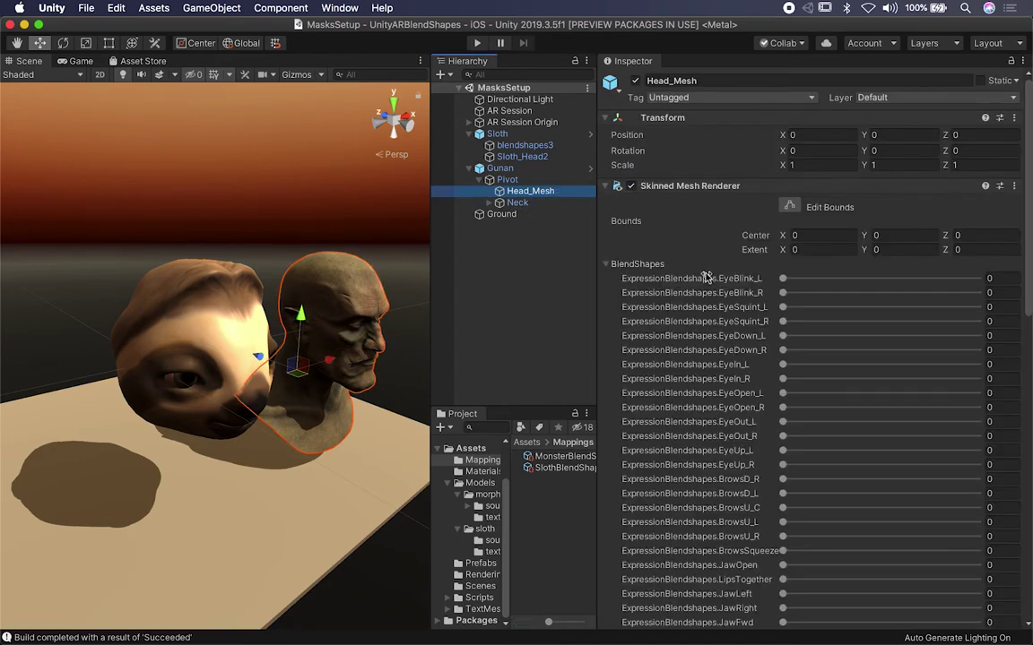
scroll(722, 392, down, 15)
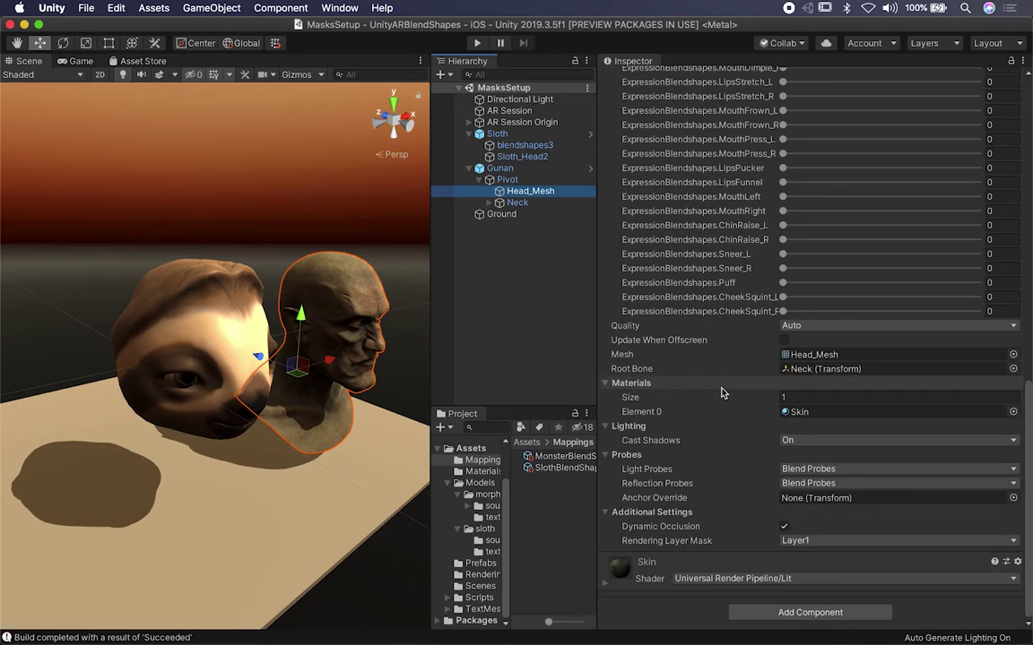
scroll(721, 392, up, 15)
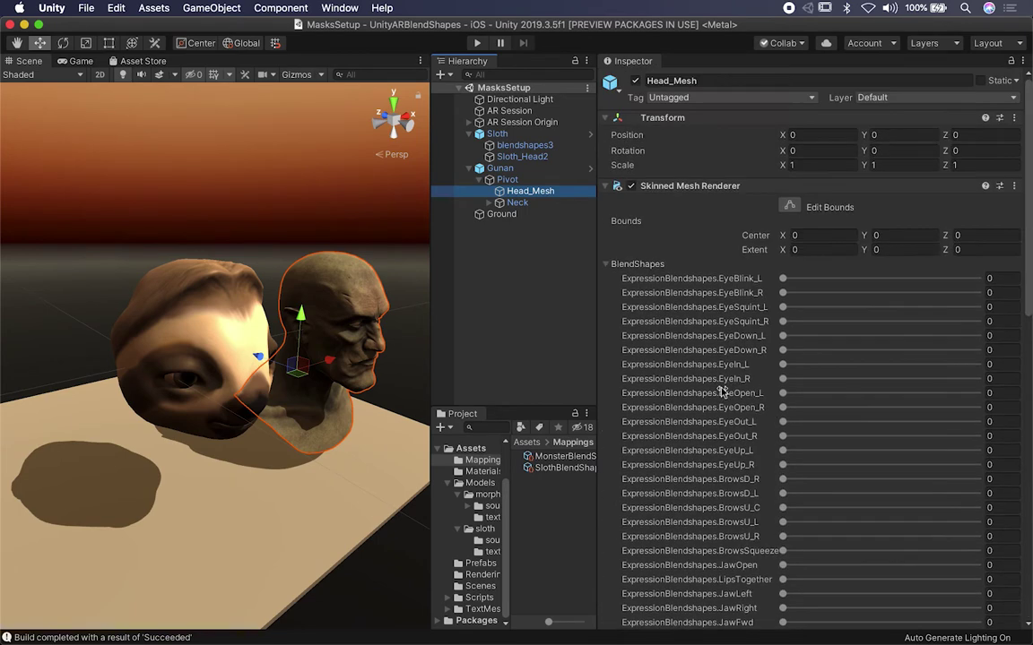
click(534, 146)
click(537, 156)
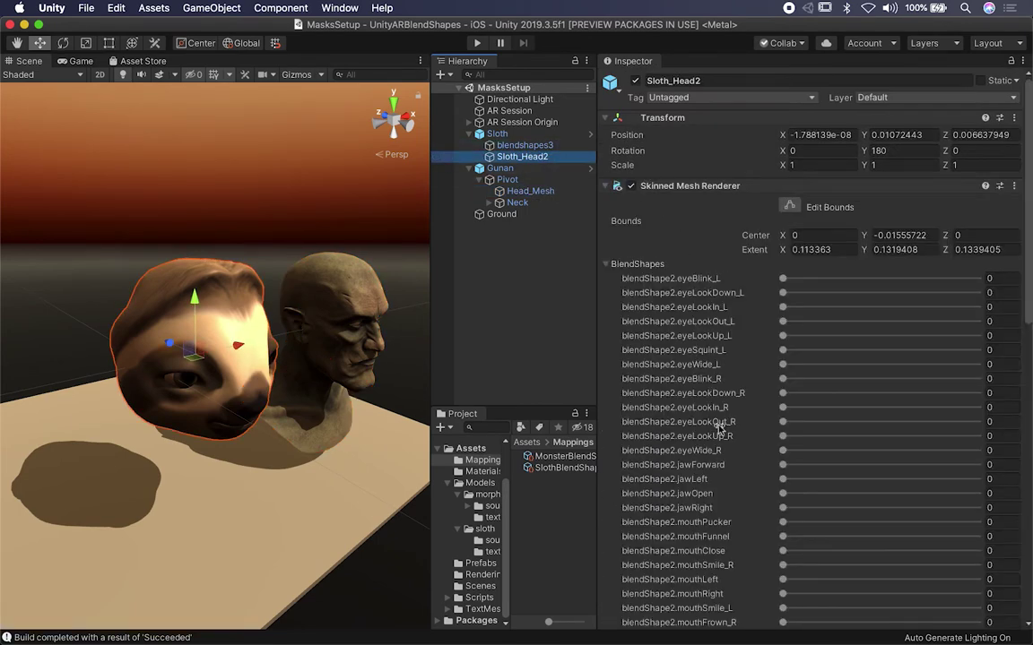